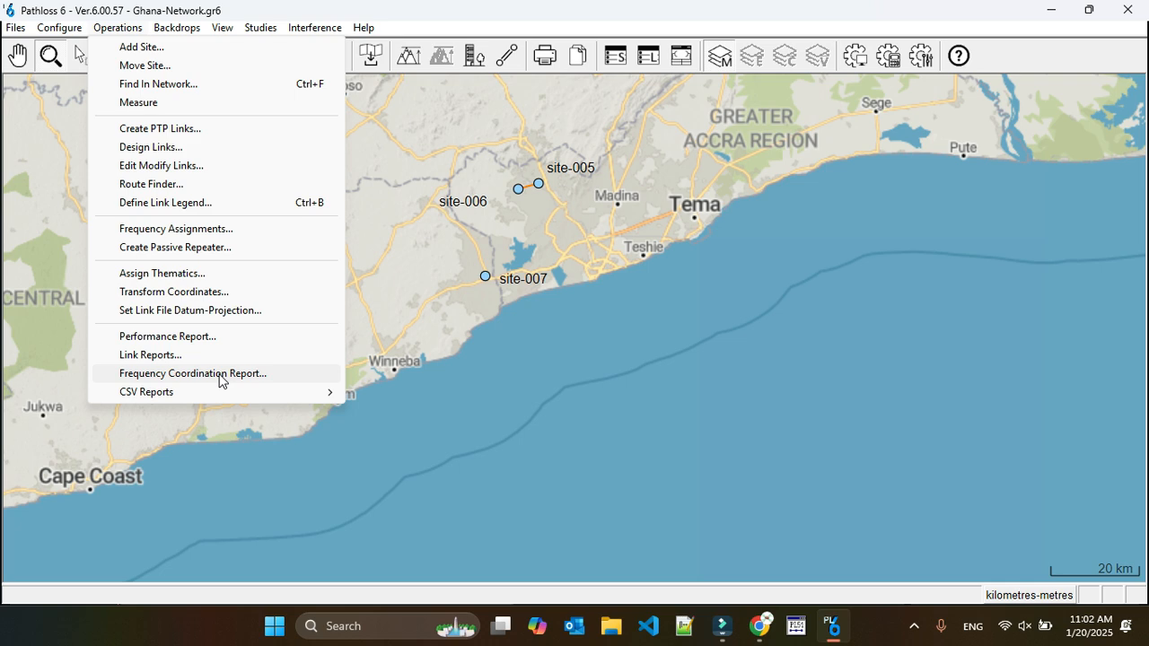
Generate a Frequency Coordination report for the link group test with market Ghana and state test.
{"action": "left_click", "coordinate": [220, 377]}
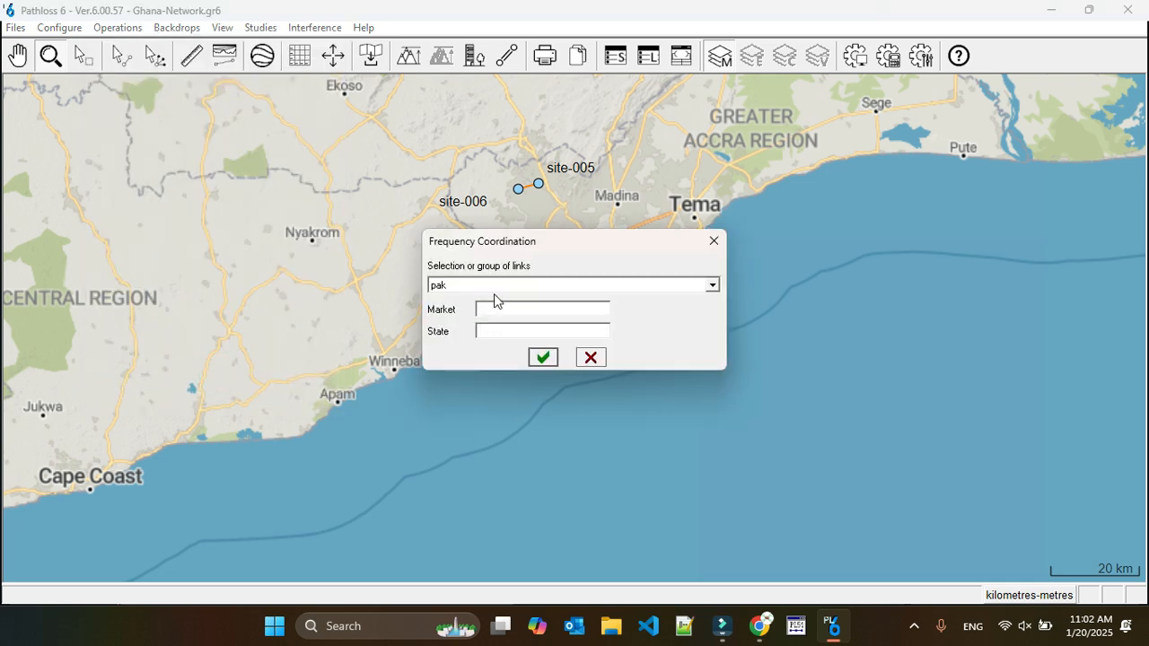
{"action": "left_click", "coordinate": [498, 285]}
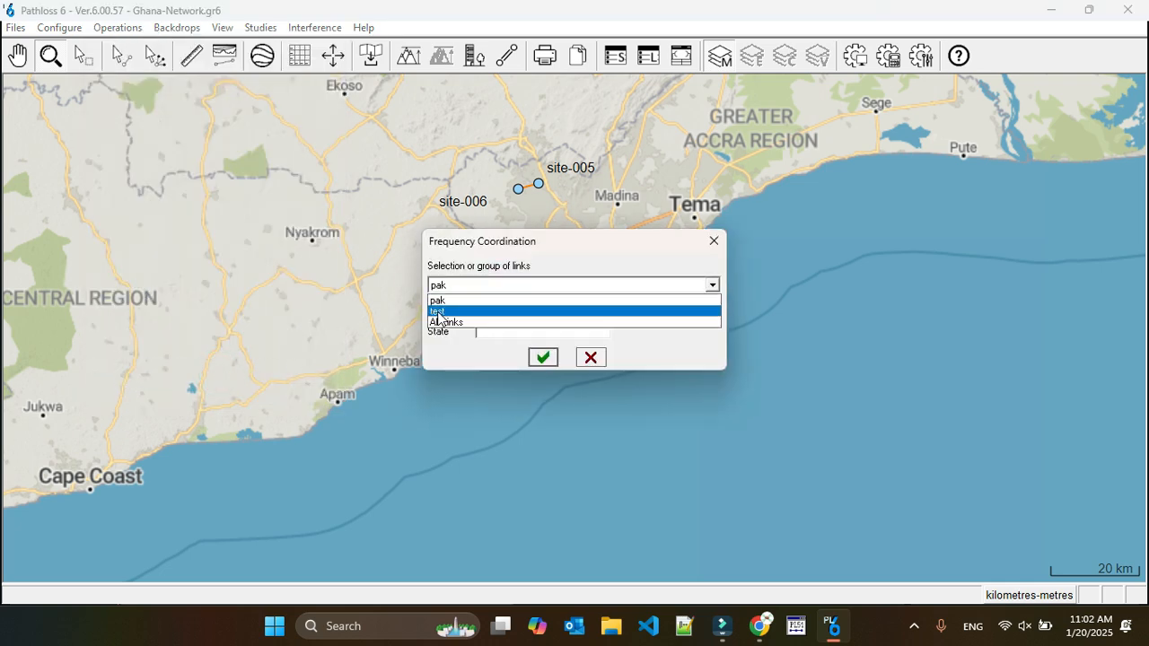
{"action": "left_click", "coordinate": [438, 311]}
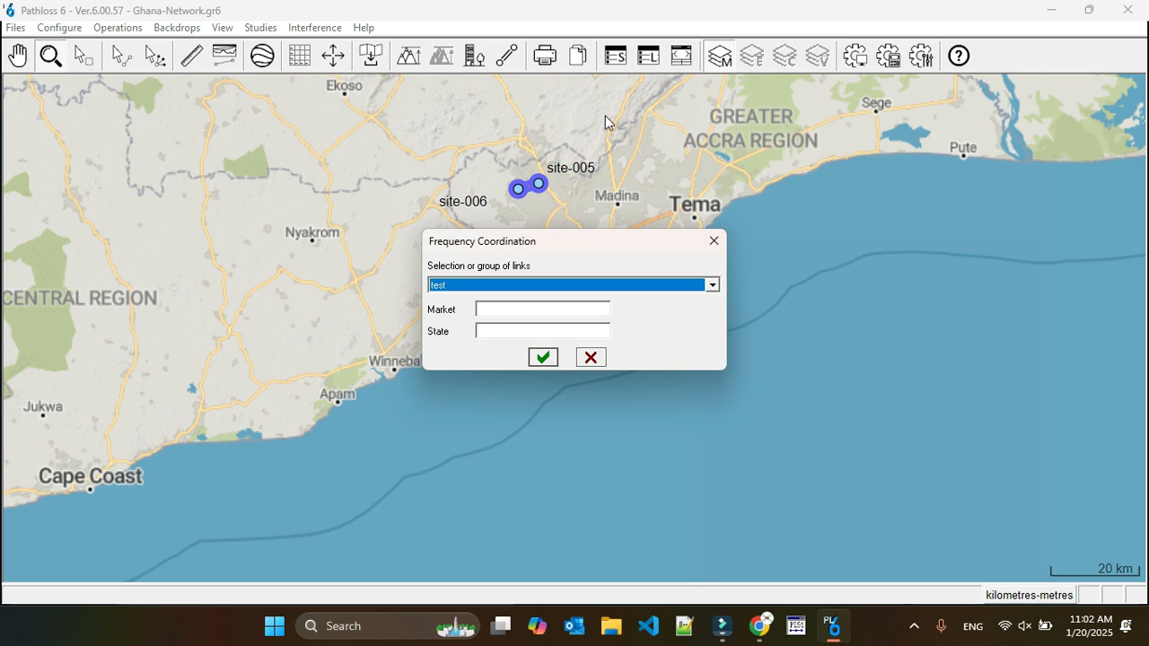
{"action": "left_click", "coordinate": [494, 308]}
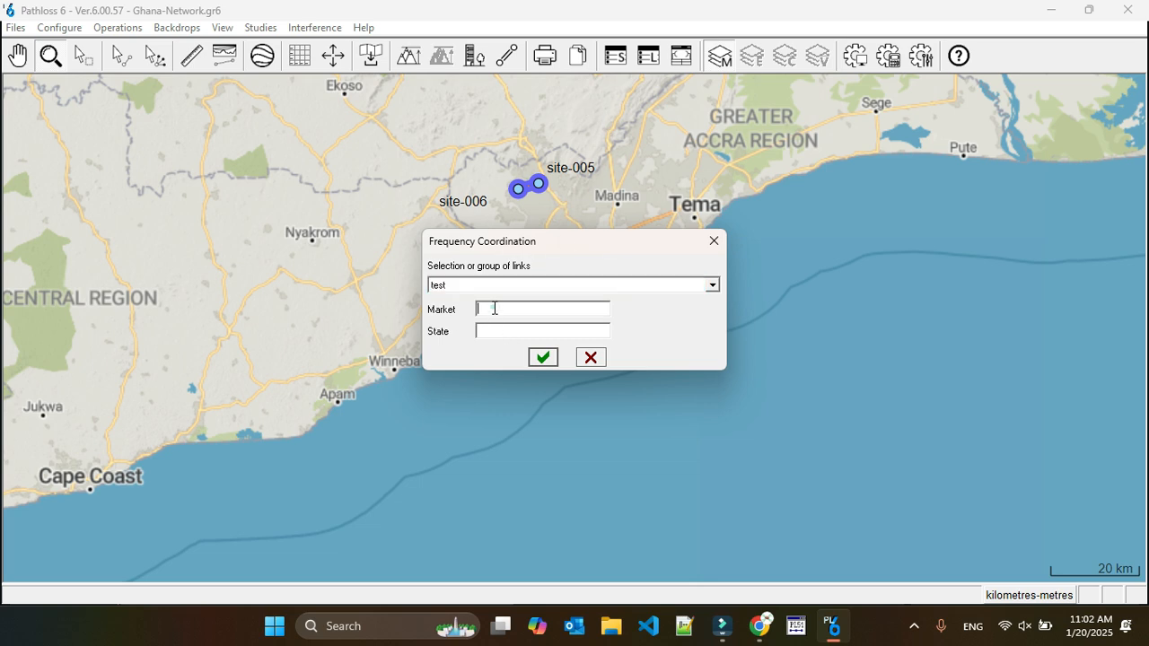
{"action": "left_click", "coordinate": [494, 308]}
{"action": "type", "text": "GH"}
{"action": "type", "text": "te"}
{"action": "type", "text": "st"}
{"action": "left_click", "coordinate": [542, 357]}
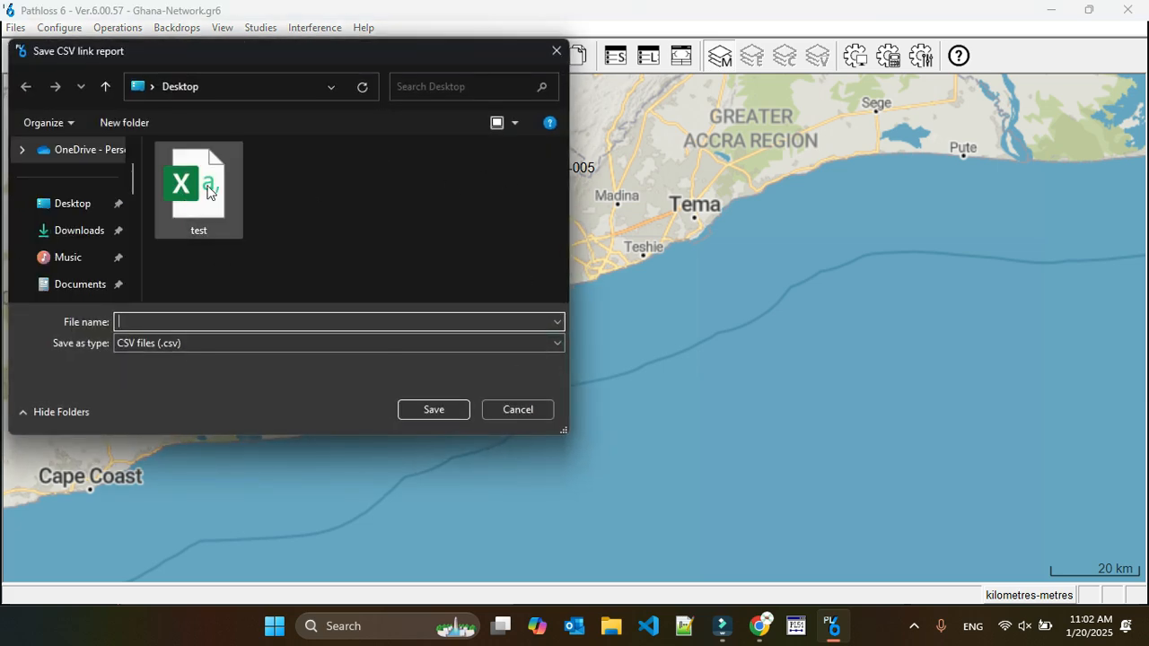
Save the CSV link report as test on the Desktop, replacing the existing file.
{"action": "left_click", "coordinate": [228, 344]}
{"action": "left_click", "coordinate": [228, 344]}
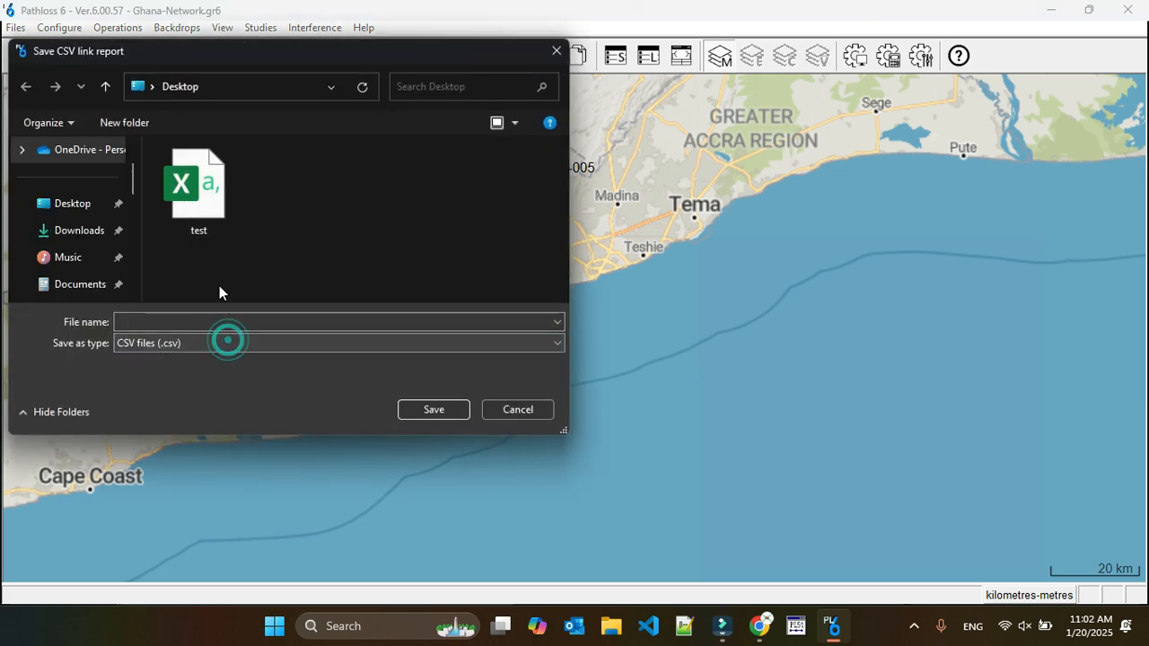
{"action": "left_click", "coordinate": [420, 409]}
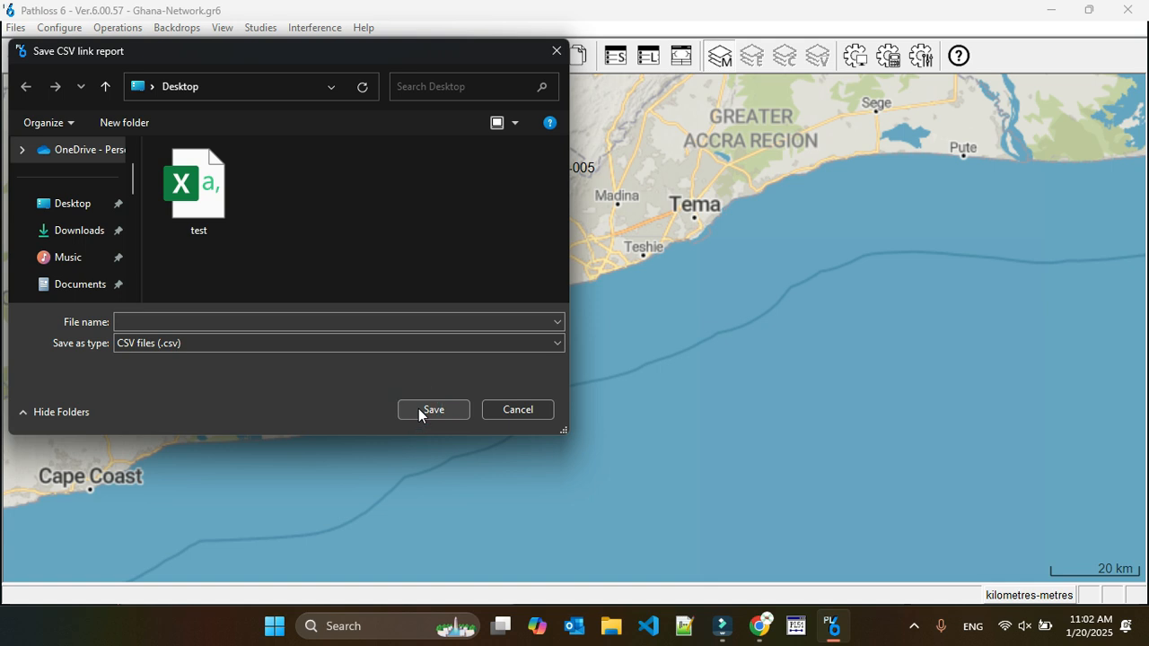
{"action": "left_click", "coordinate": [257, 325]}
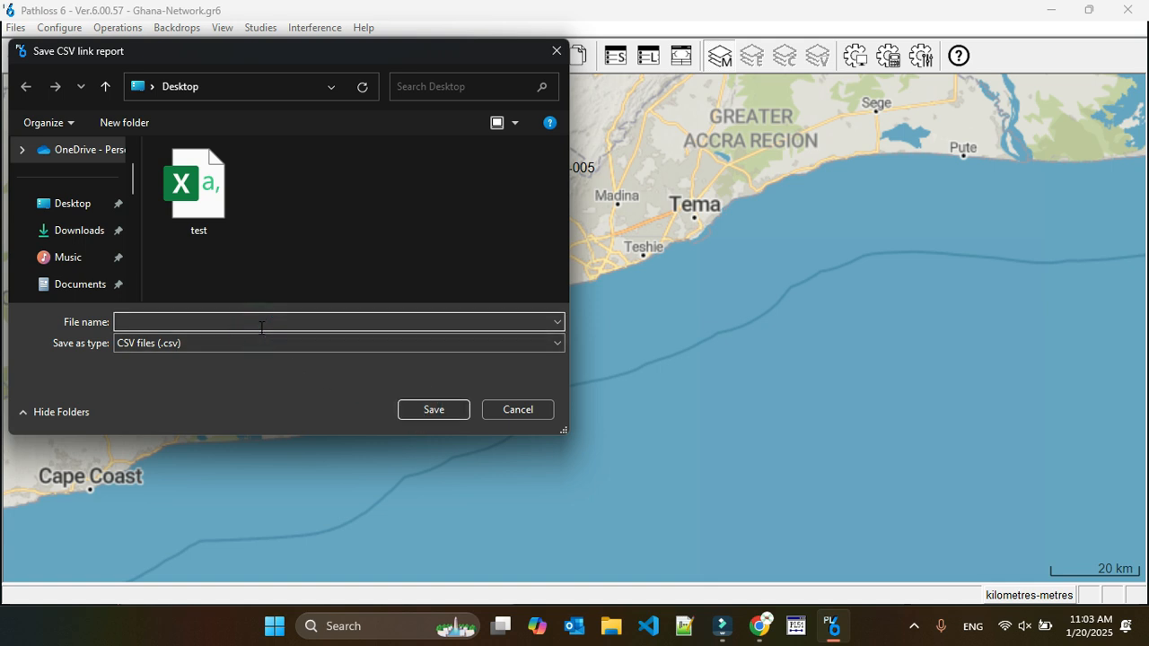
{"action": "type", "text": "test"}
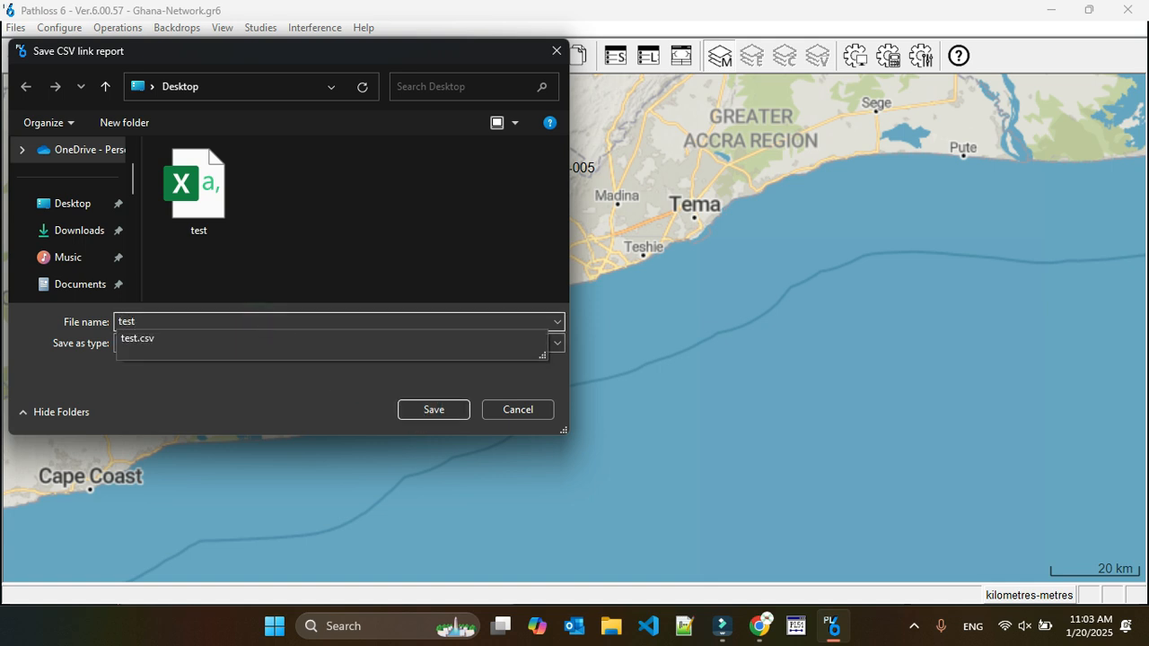
{"action": "left_click", "coordinate": [428, 412]}
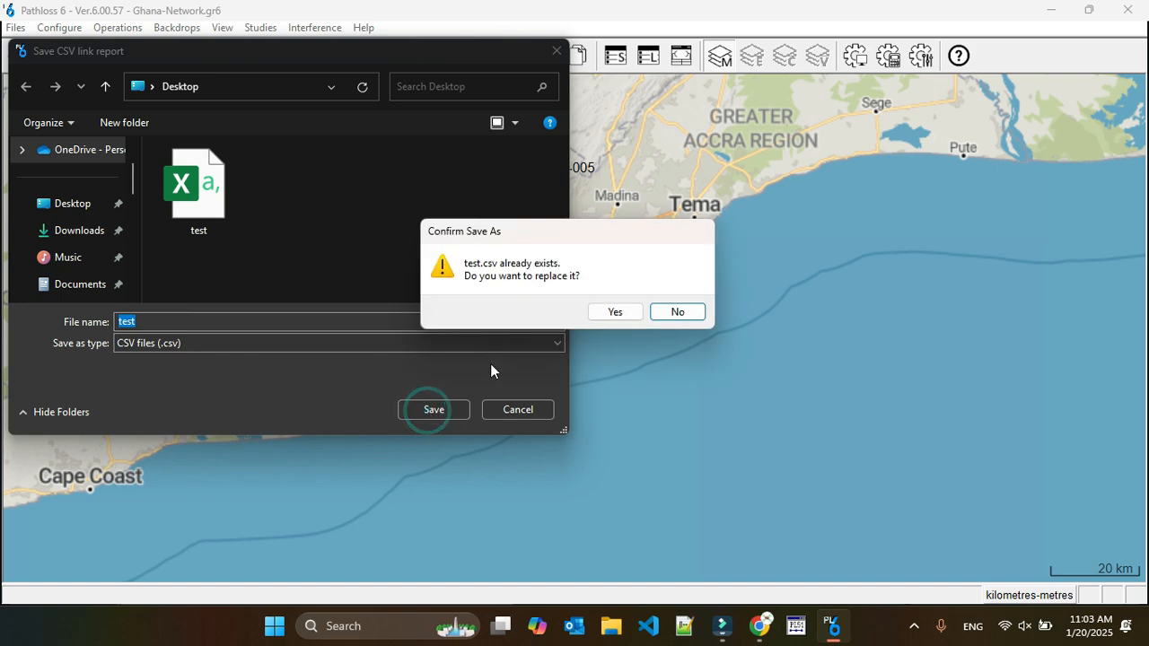
{"action": "left_click", "coordinate": [614, 314]}
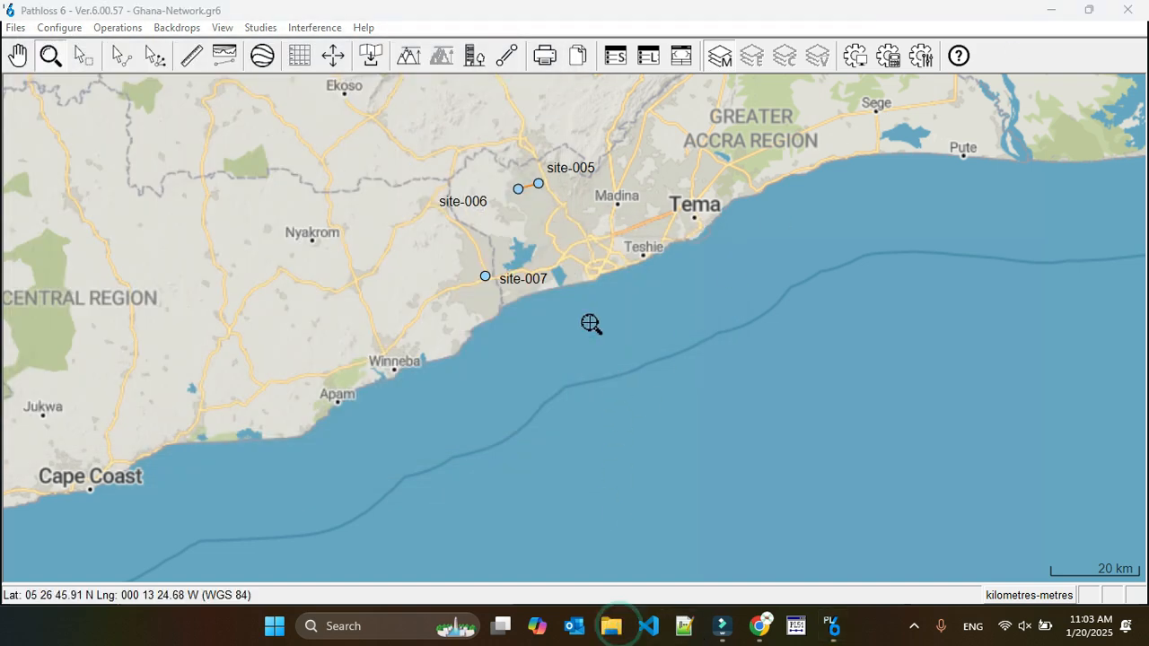
Open the test CSV report from the Desktop folder in Excel.
{"action": "key", "text": "super+e"}
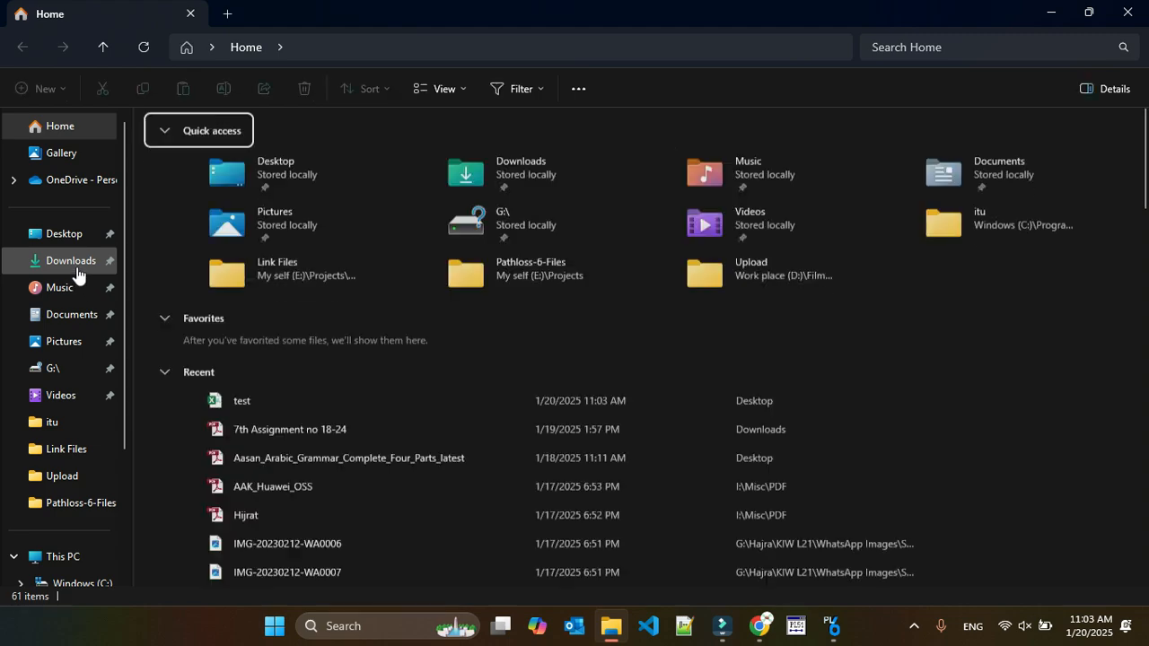
{"action": "left_click", "coordinate": [62, 240]}
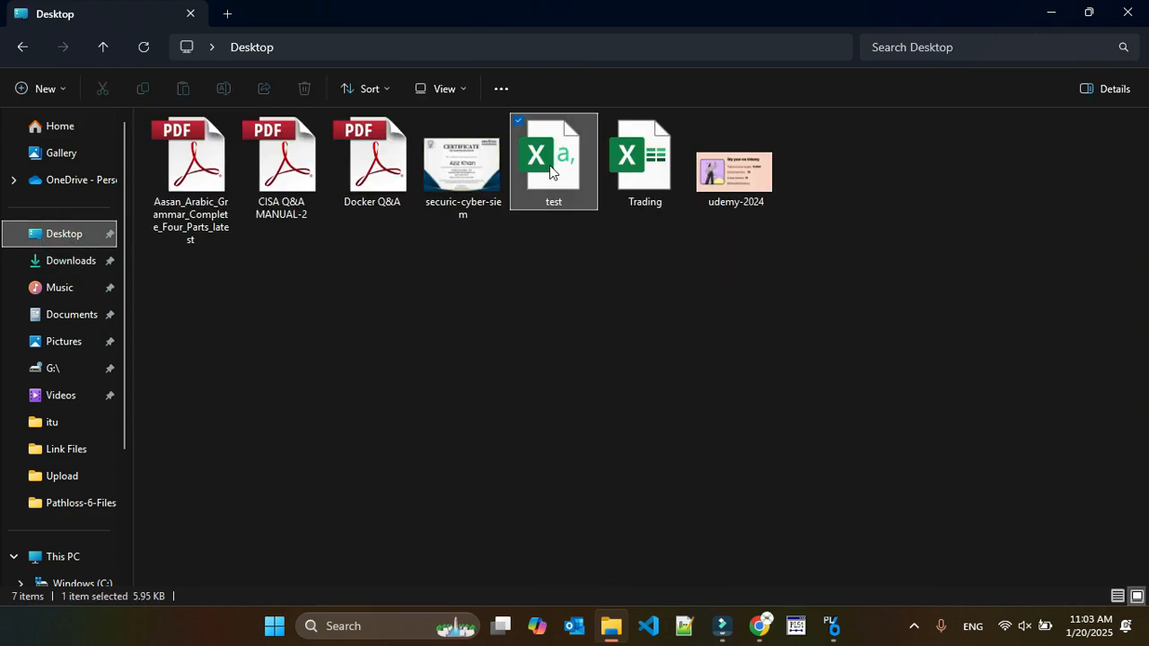
{"action": "left_click", "coordinate": [550, 171]}
{"action": "double_click", "coordinate": [550, 171]}
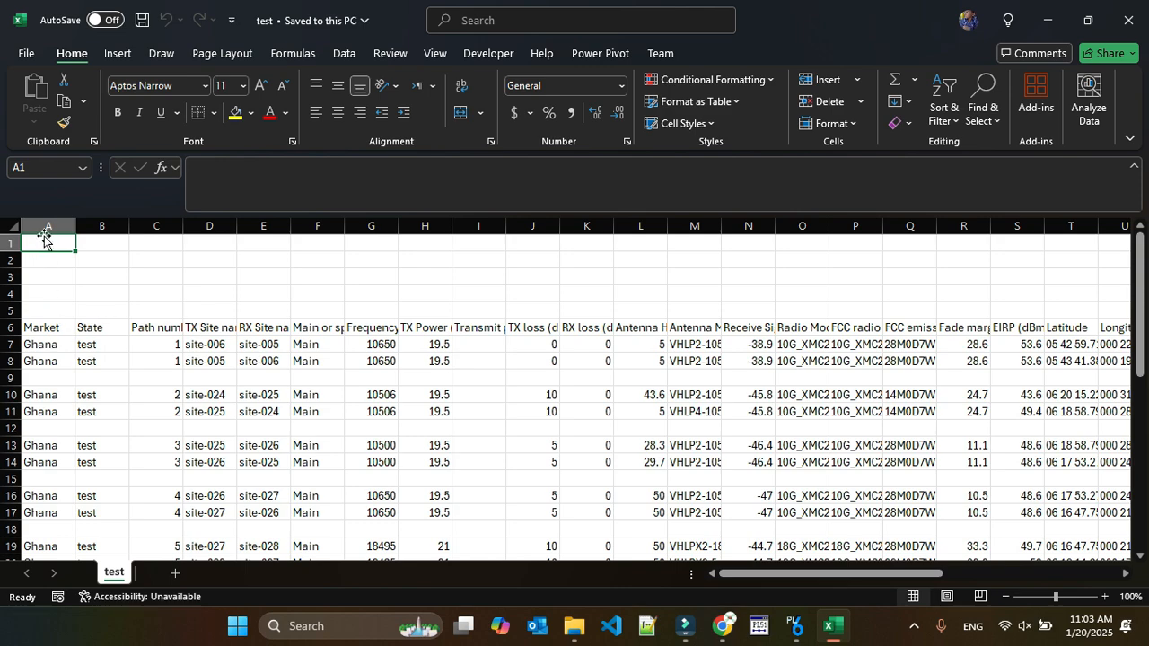
Review the Market and State columns through to the last link of the report.
{"action": "left_click_drag", "start_coordinate": [44, 229], "coordinate": [99, 226]}
{"action": "scroll", "coordinate": [121, 432], "scroll_direction": "down", "scroll_amount": 6}
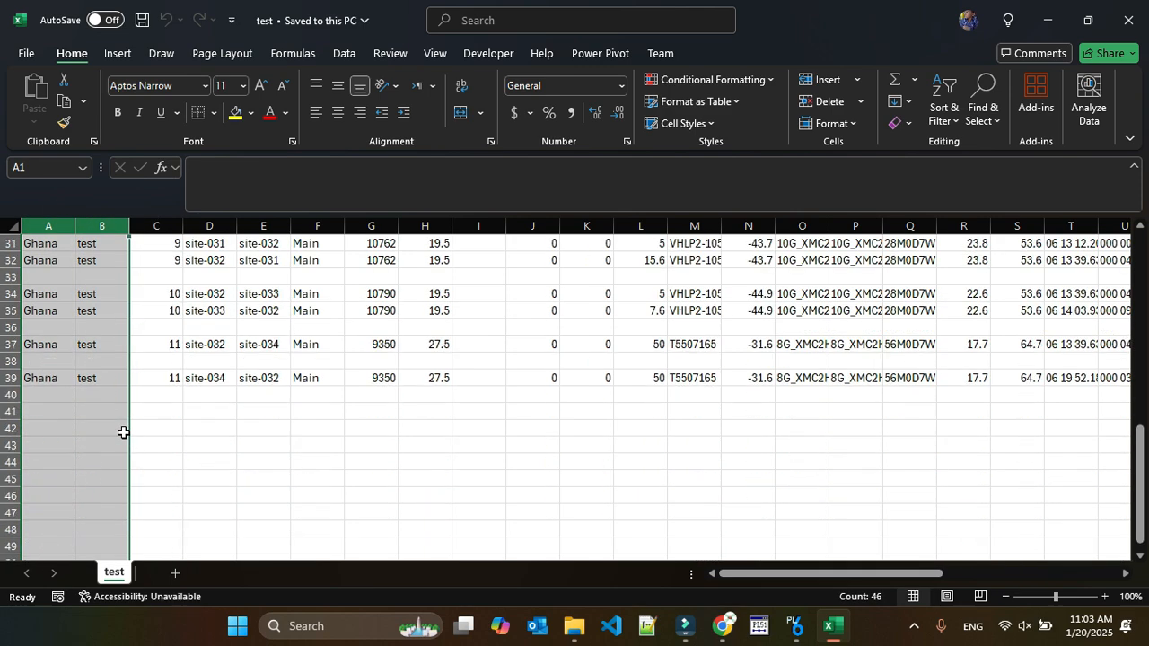
{"action": "scroll", "coordinate": [123, 432], "scroll_direction": "up", "scroll_amount": 6}
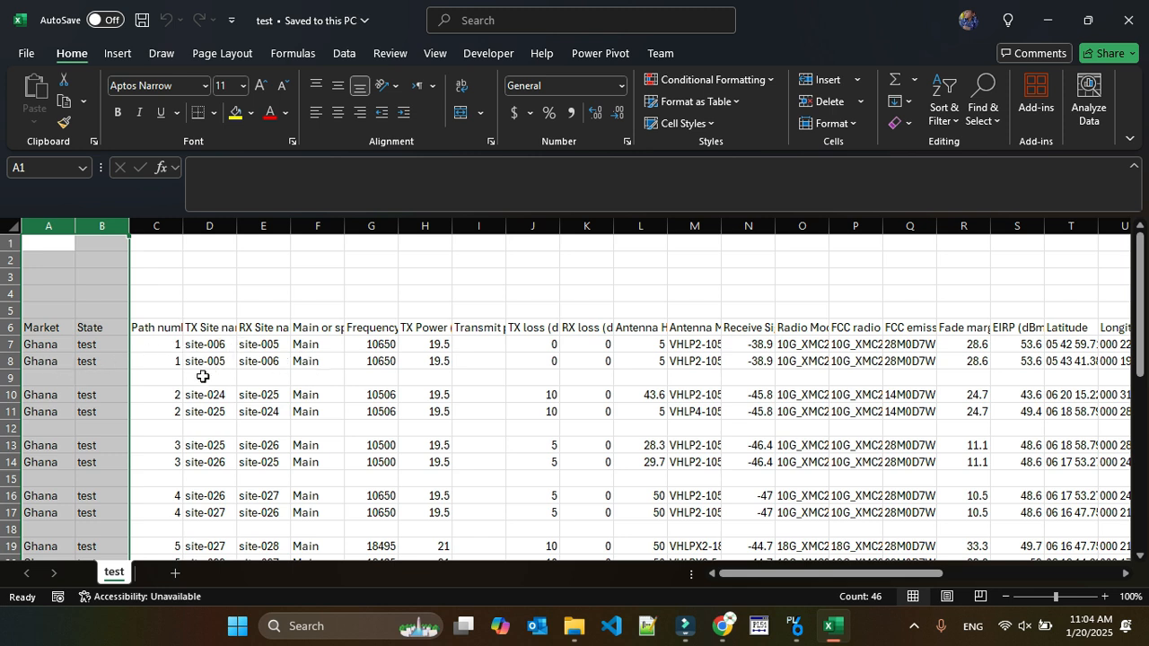
Autofit the Path number column to its heading and review the path numbers of all links.
{"action": "left_click_drag", "start_coordinate": [184, 225], "coordinate": [189, 223]}
{"action": "double_click", "coordinate": [188, 222]}
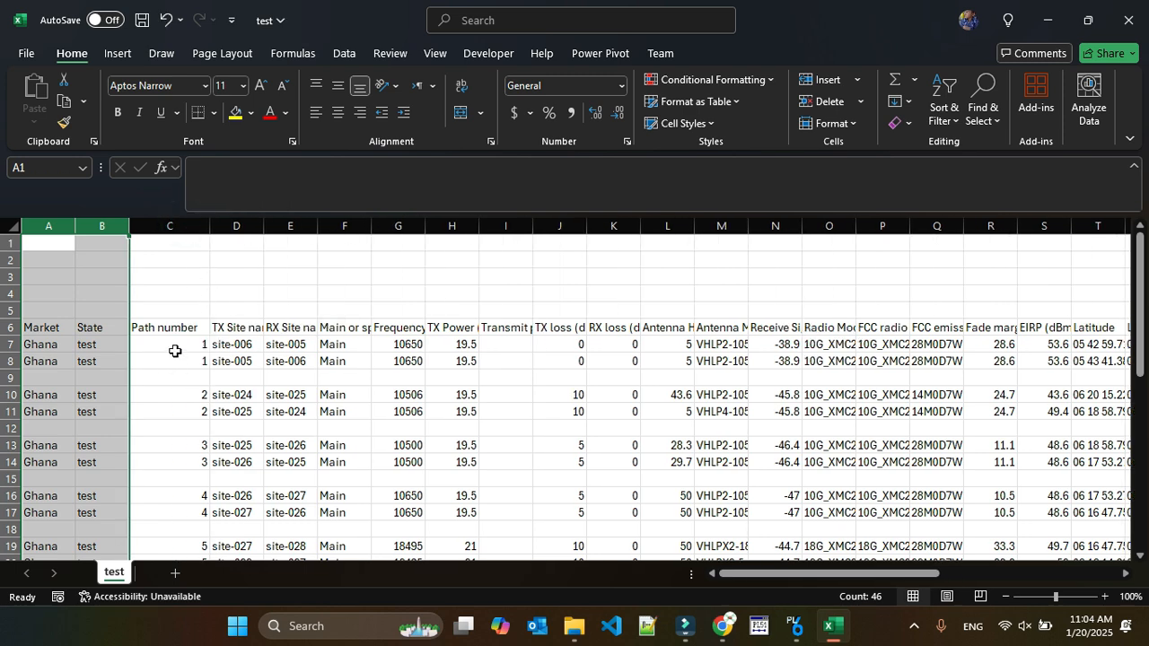
{"action": "left_click_drag", "start_coordinate": [167, 344], "coordinate": [167, 357]}
{"action": "scroll", "coordinate": [175, 410], "scroll_direction": "down", "scroll_amount": 1}
{"action": "scroll", "coordinate": [175, 410], "scroll_direction": "down", "scroll_amount": 7}
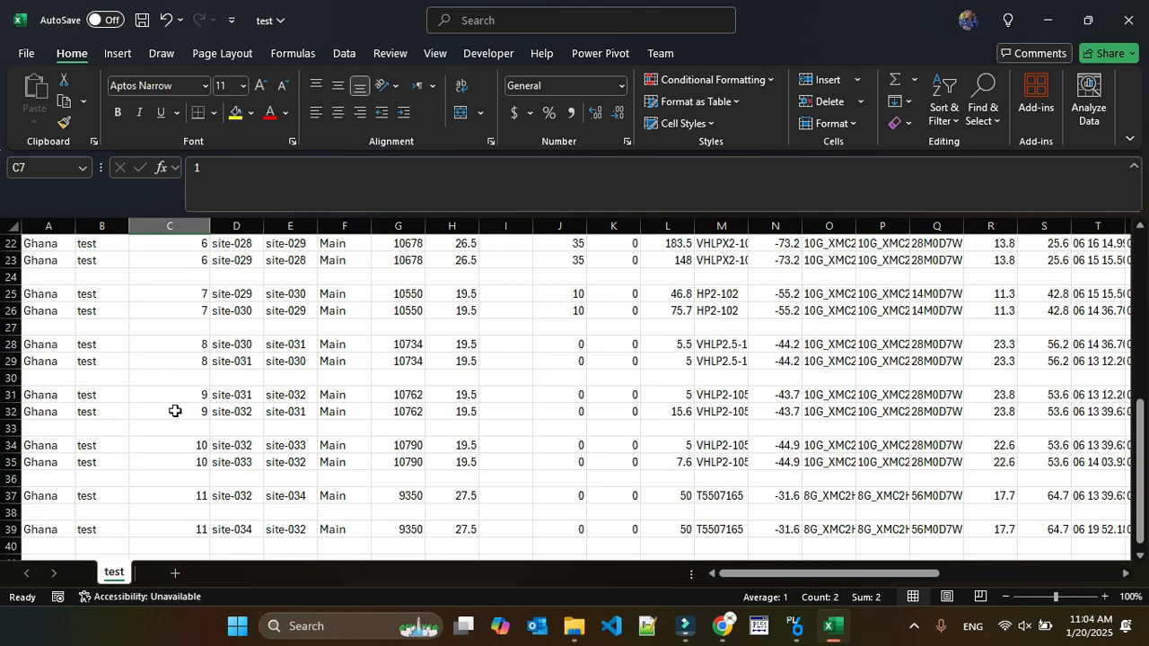
{"action": "scroll", "coordinate": [175, 411], "scroll_direction": "up", "scroll_amount": 7}
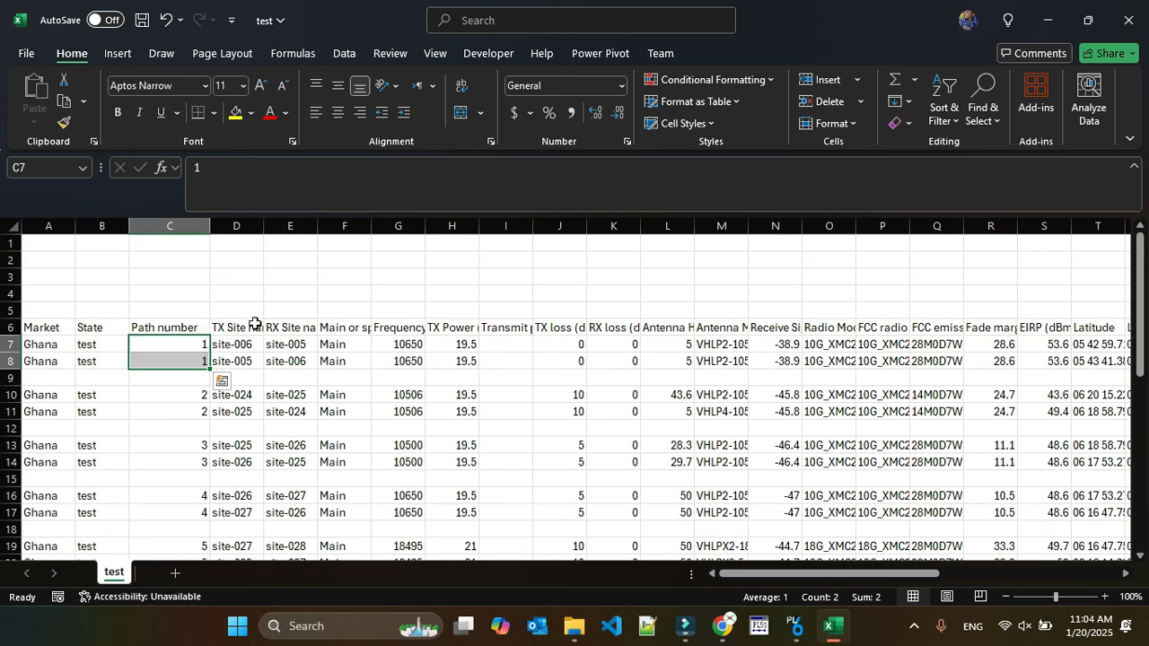
Examine the first path's TX and RX site names, main or spare entry, frequency and TX power in both directions.
{"action": "left_click_drag", "start_coordinate": [238, 345], "coordinate": [229, 360]}
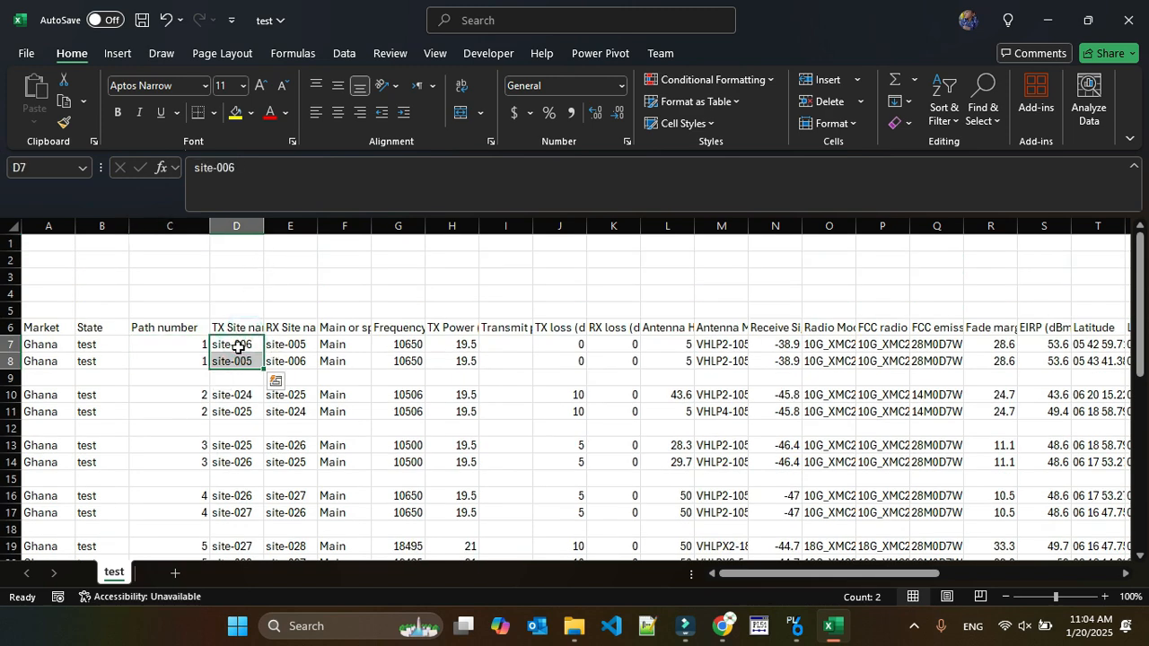
{"action": "left_click", "coordinate": [235, 345]}
{"action": "left_click", "coordinate": [285, 344]}
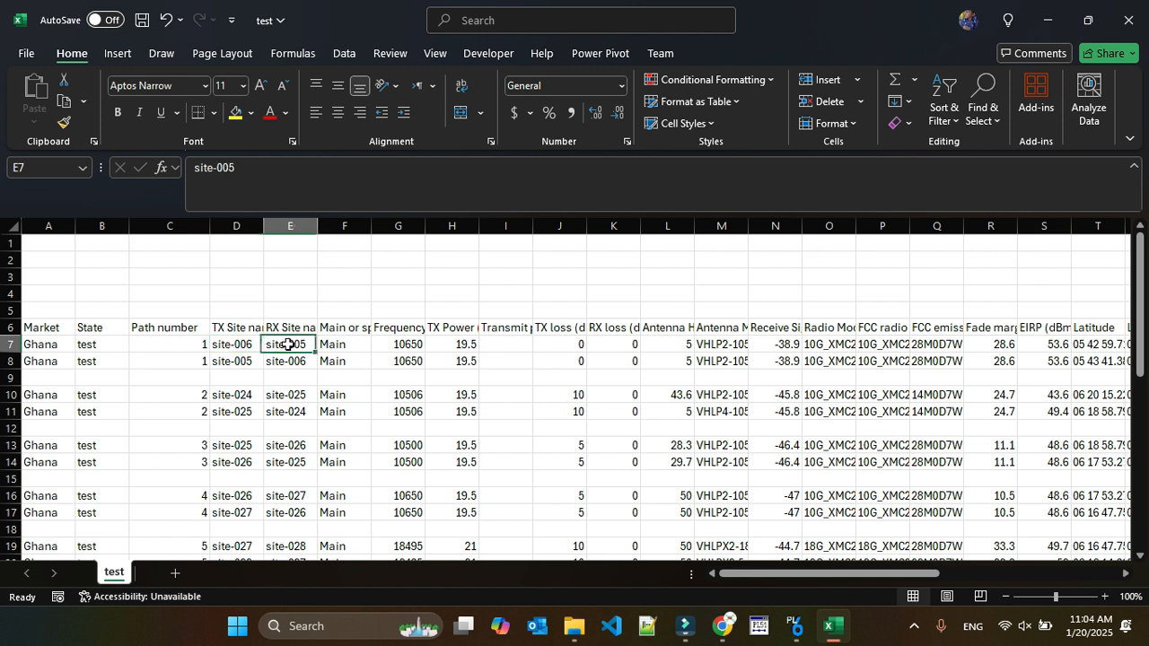
{"action": "left_click", "coordinate": [233, 361]}
{"action": "left_click", "coordinate": [288, 359]}
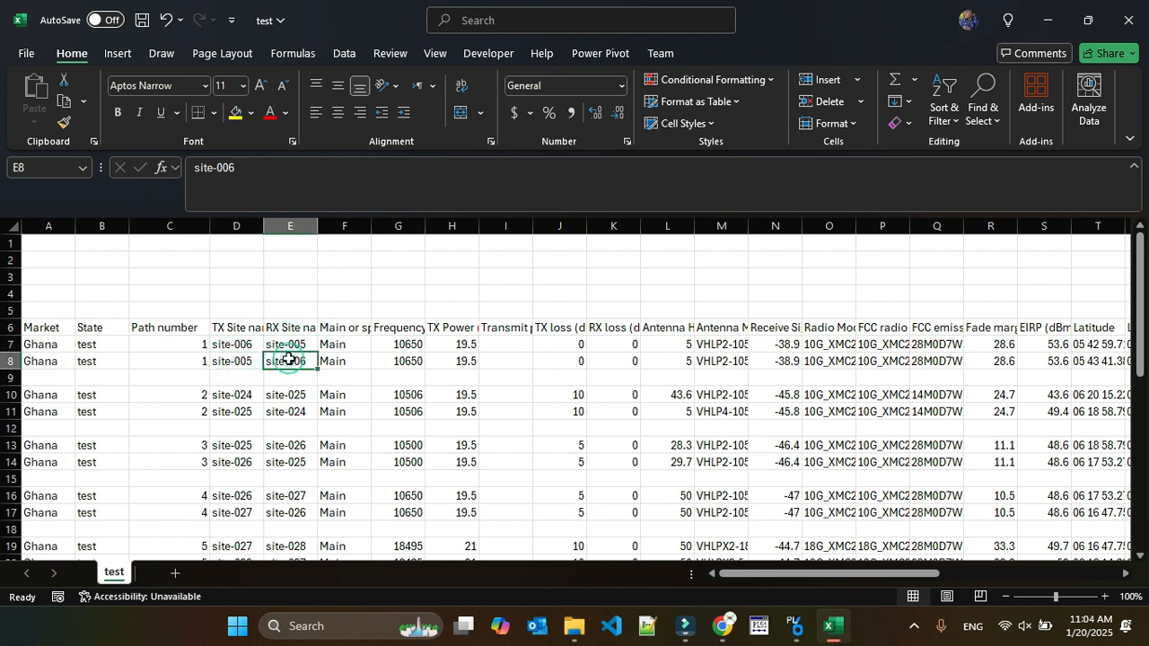
{"action": "left_click_drag", "start_coordinate": [344, 348], "coordinate": [343, 363]}
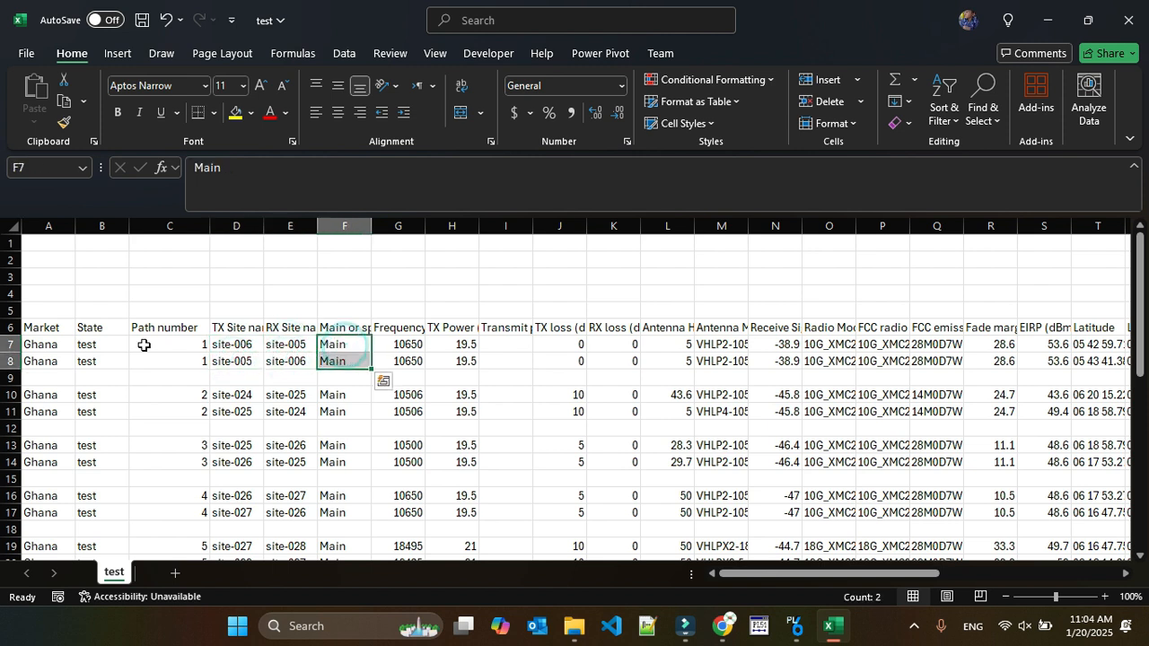
{"action": "left_click", "coordinate": [399, 344]}
{"action": "left_click_drag", "start_coordinate": [400, 344], "coordinate": [458, 359]}
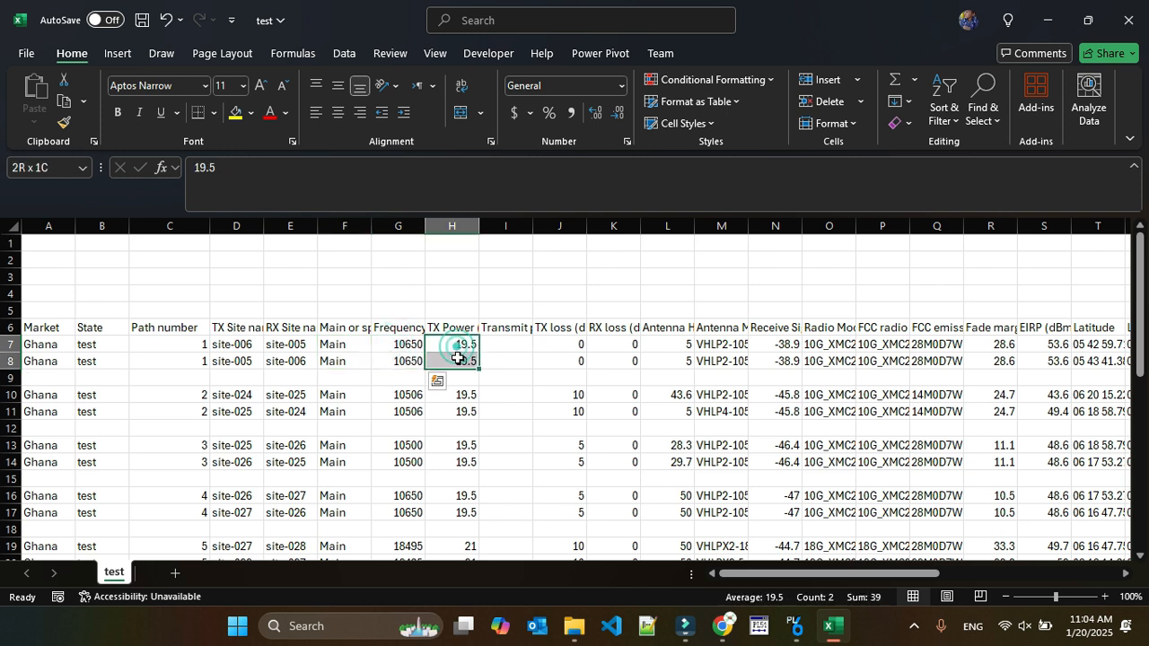
Widen column I slightly and autofit the Antenna Model column while reviewing the first path's losses and antenna height.
{"action": "double_click", "coordinate": [533, 224]}
{"action": "left_click_drag", "start_coordinate": [579, 226], "coordinate": [540, 227]}
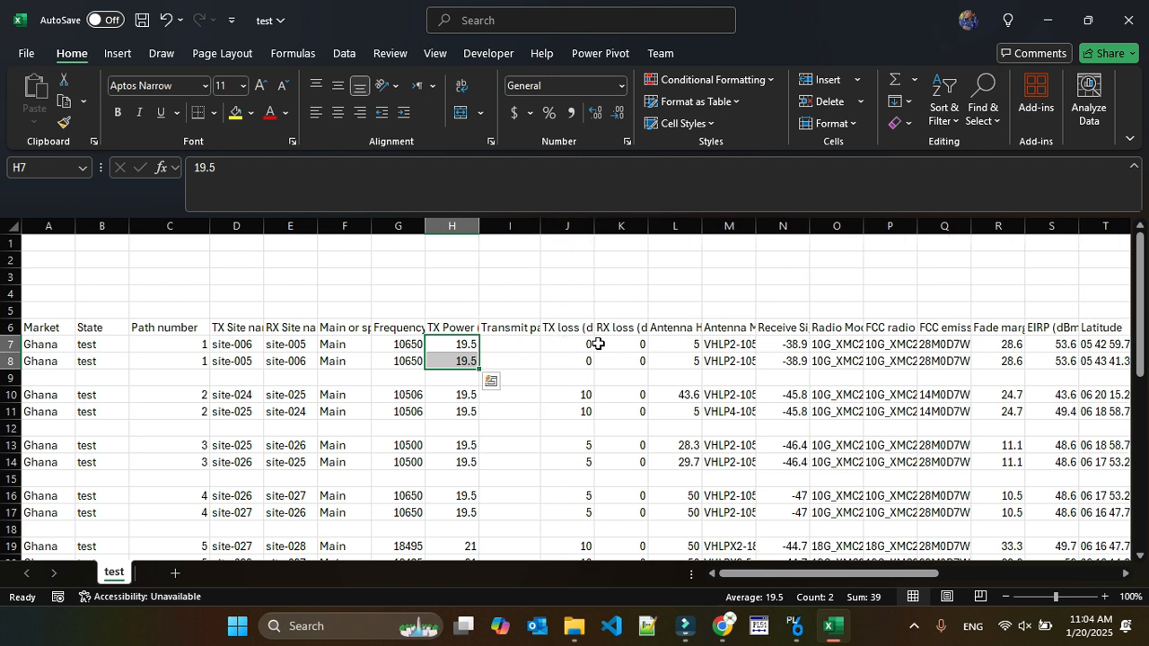
{"action": "left_click_drag", "start_coordinate": [586, 345], "coordinate": [621, 363]}
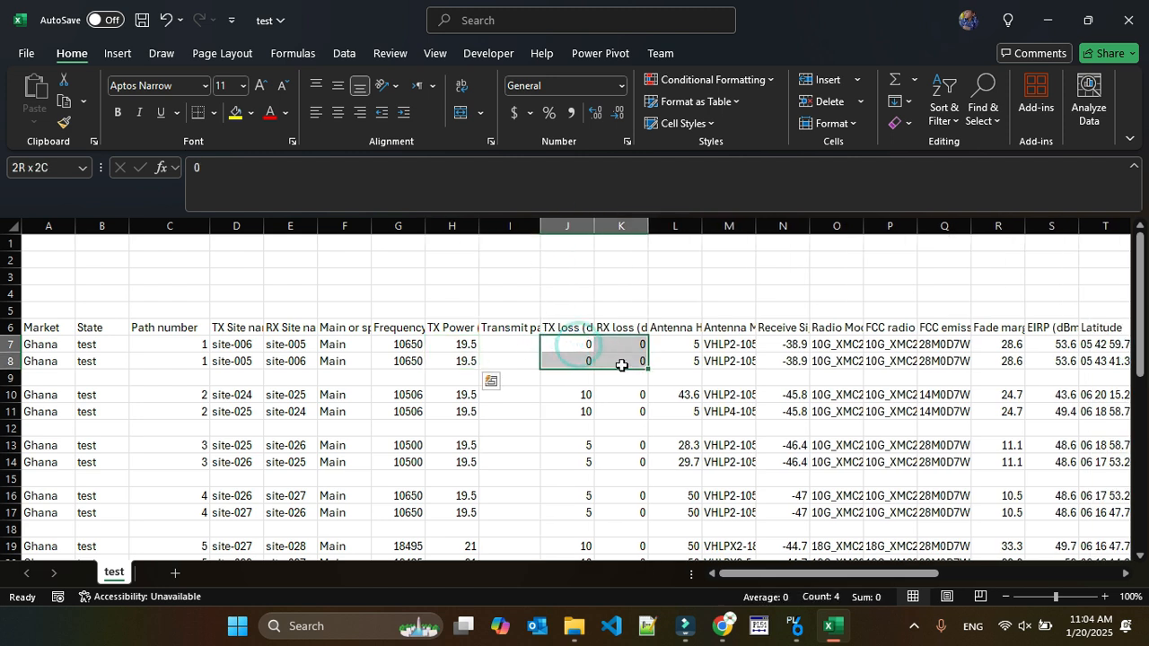
{"action": "left_click", "coordinate": [688, 339]}
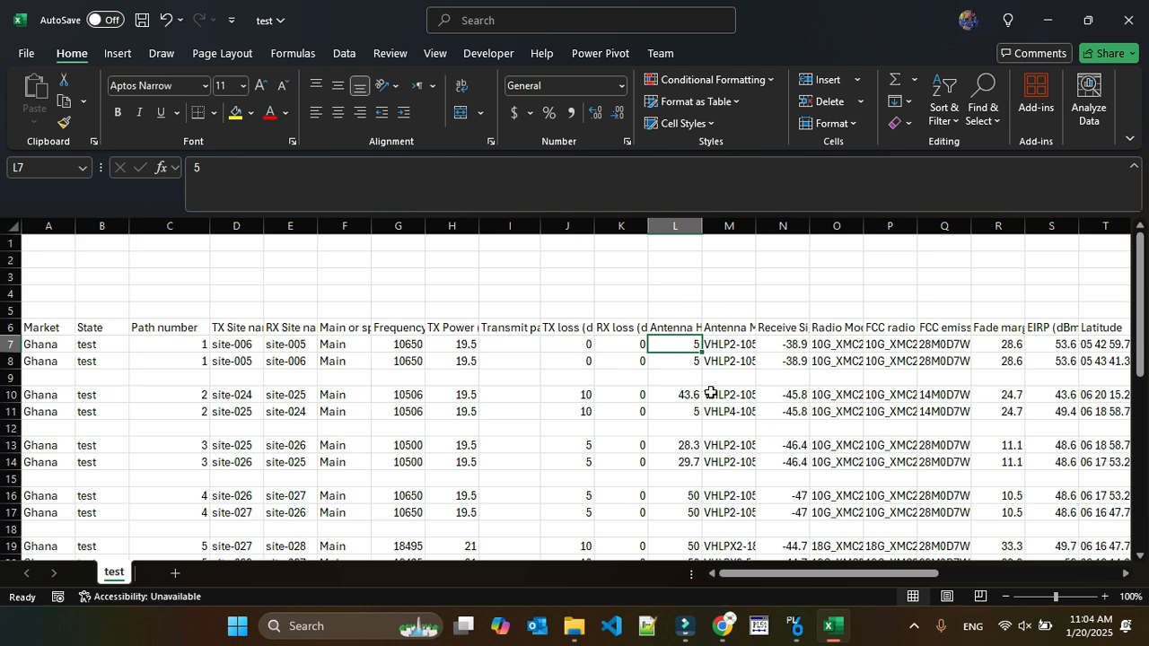
{"action": "scroll", "coordinate": [758, 574], "scroll_direction": "right", "scroll_amount": 5}
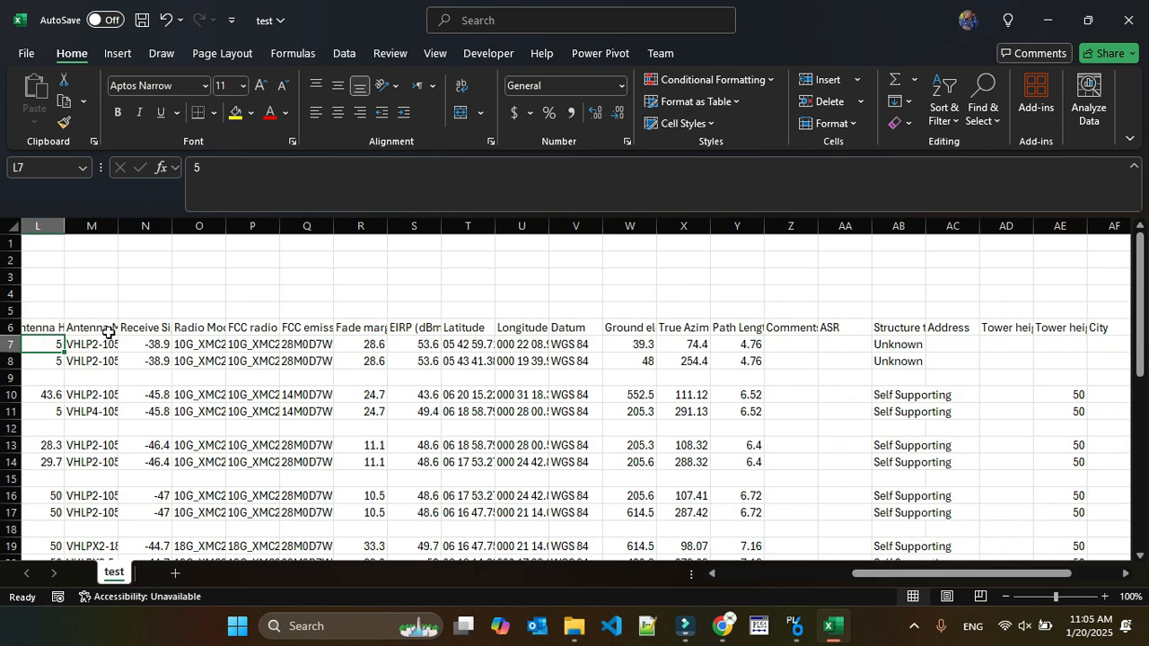
{"action": "double_click", "coordinate": [118, 226]}
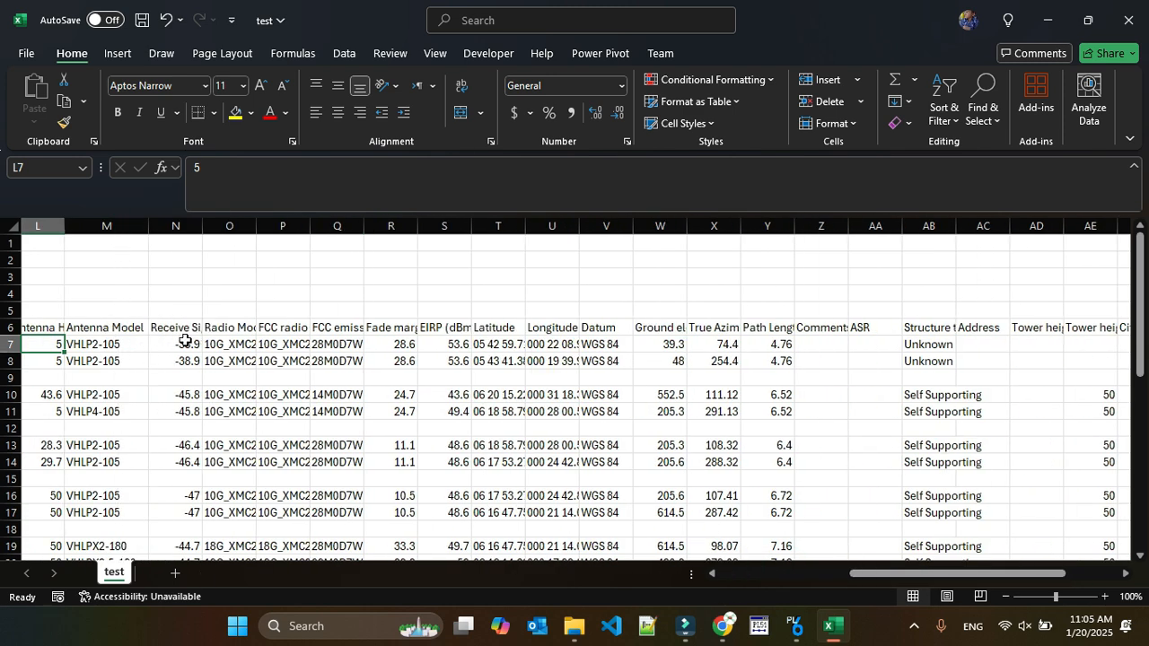
Examine the first path's receive signal, radio model, FCC radio identifier, FCC emission type and fade margin.
{"action": "left_click", "coordinate": [183, 350]}
{"action": "left_click_drag", "start_coordinate": [183, 350], "coordinate": [280, 360]}
{"action": "left_click", "coordinate": [272, 328]}
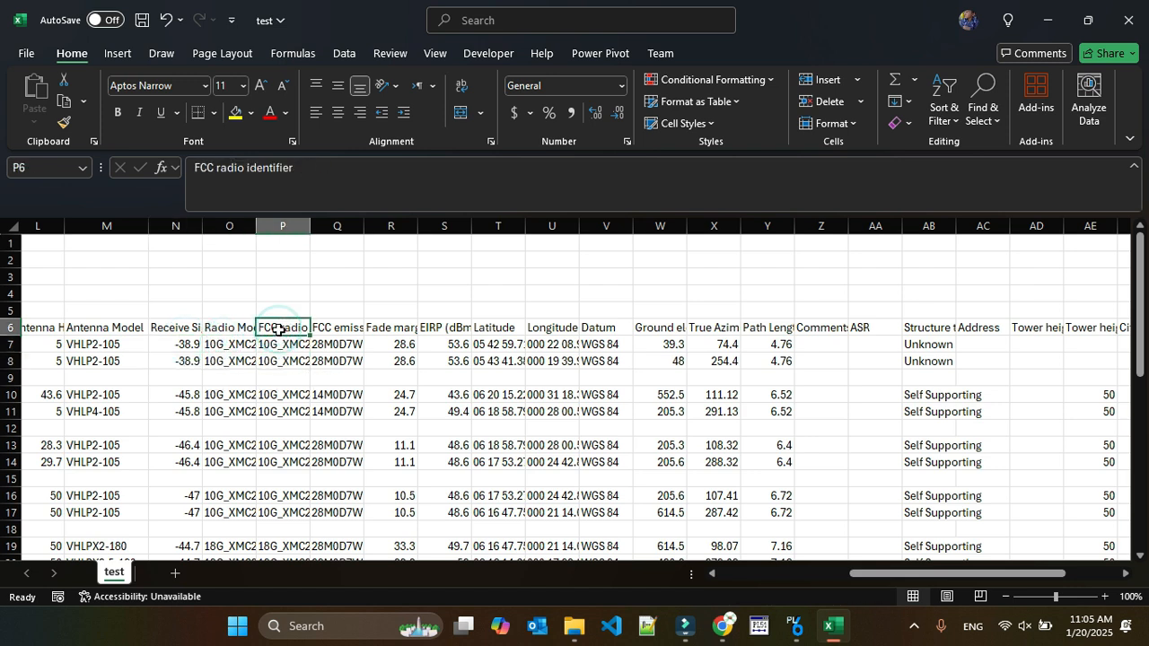
{"action": "left_click", "coordinate": [335, 329]}
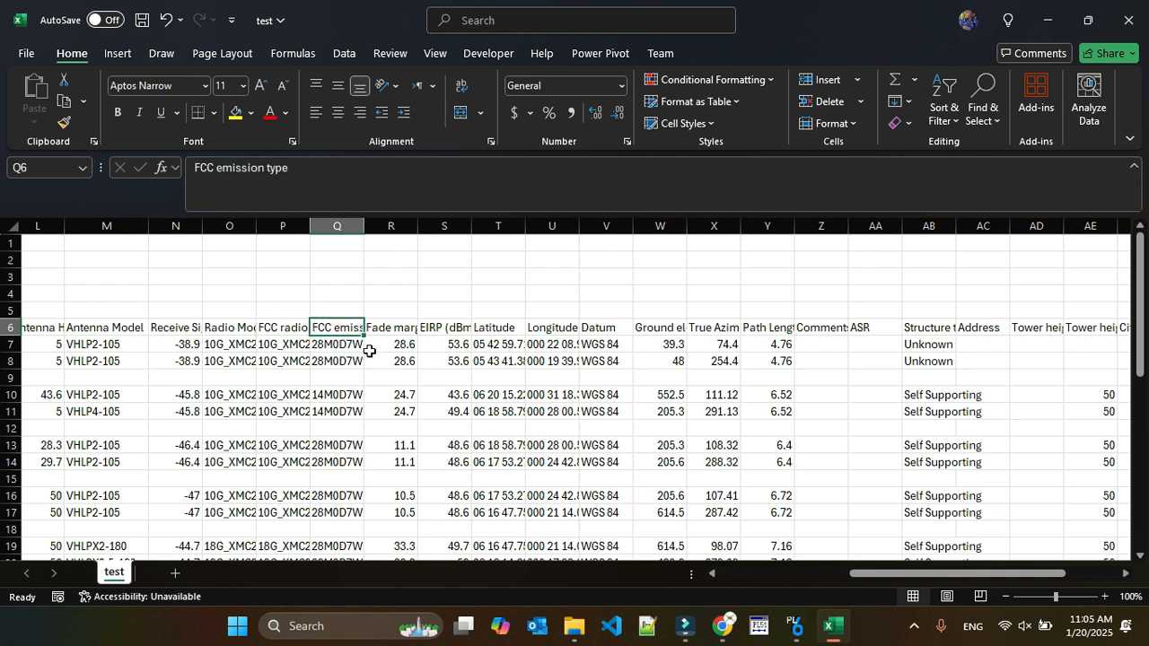
{"action": "left_click", "coordinate": [289, 333]}
{"action": "left_click_drag", "start_coordinate": [289, 338], "coordinate": [328, 361]}
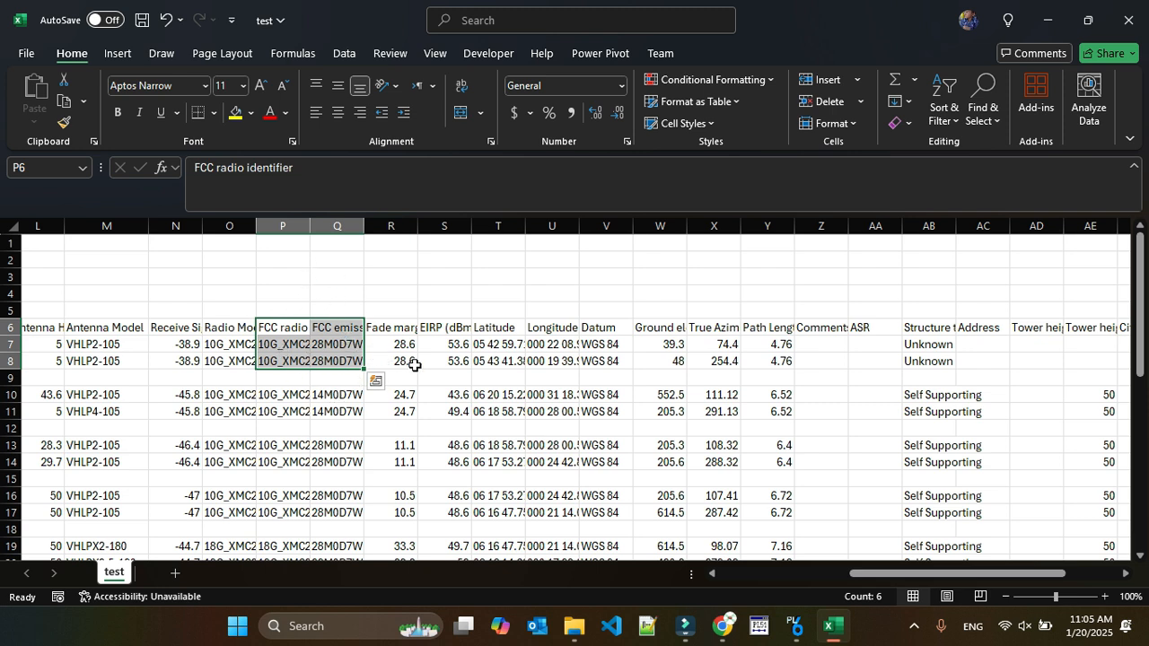
{"action": "left_click_drag", "start_coordinate": [405, 346], "coordinate": [398, 359]}
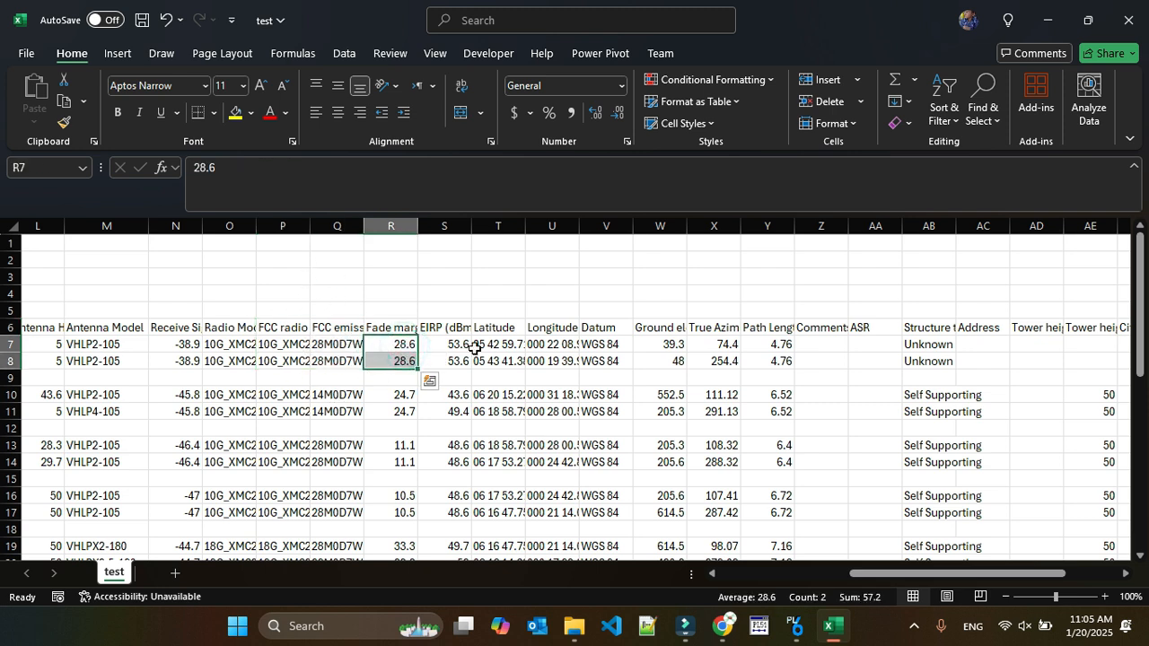
Review the TX frequency and Polarization columns for all links, and return to the first columns of the report.
{"action": "left_click_drag", "start_coordinate": [919, 573], "coordinate": [969, 577]}
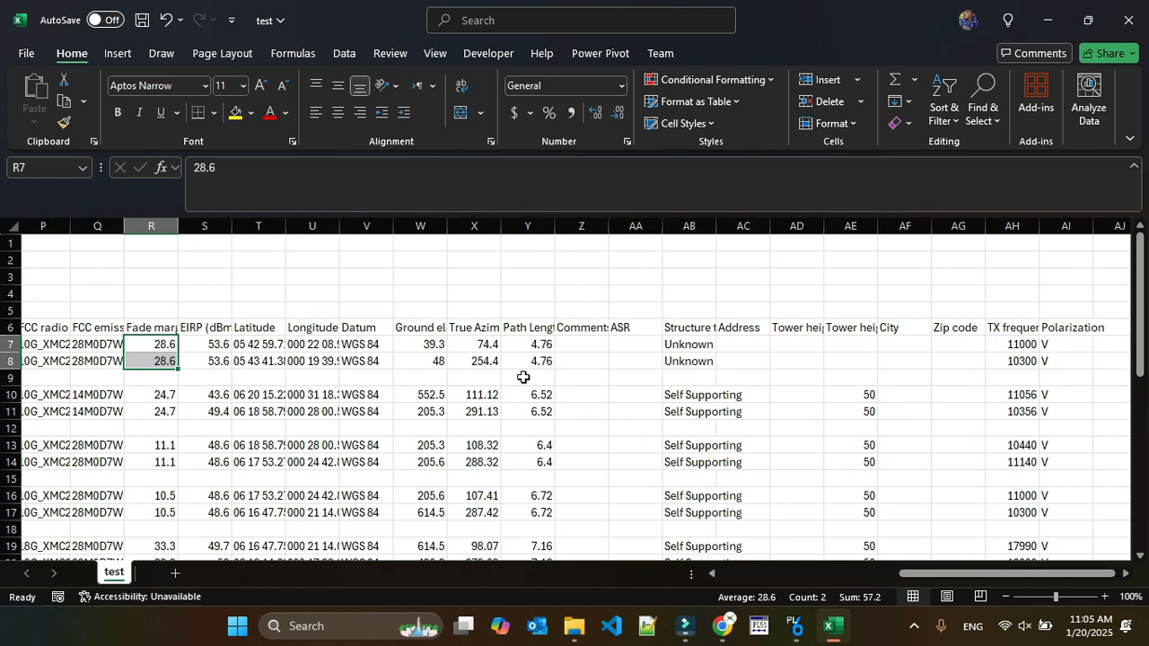
{"action": "left_click", "coordinate": [1017, 348]}
{"action": "left_click_drag", "start_coordinate": [1017, 348], "coordinate": [1052, 361]}
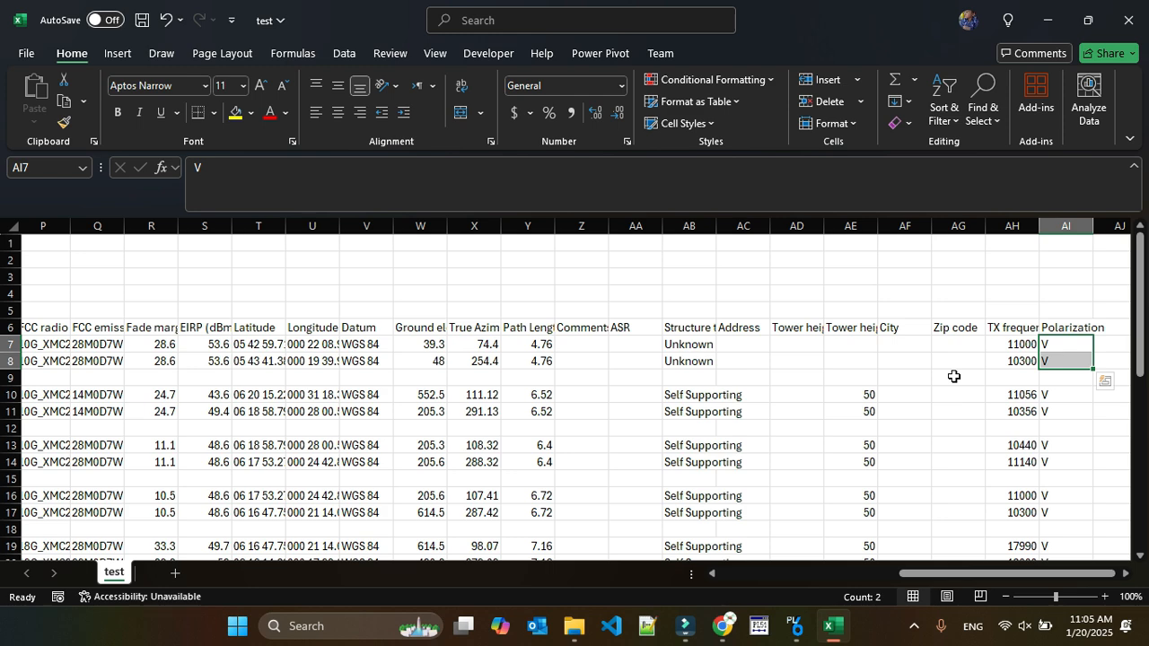
{"action": "scroll", "coordinate": [953, 376], "scroll_direction": "down", "scroll_amount": 9}
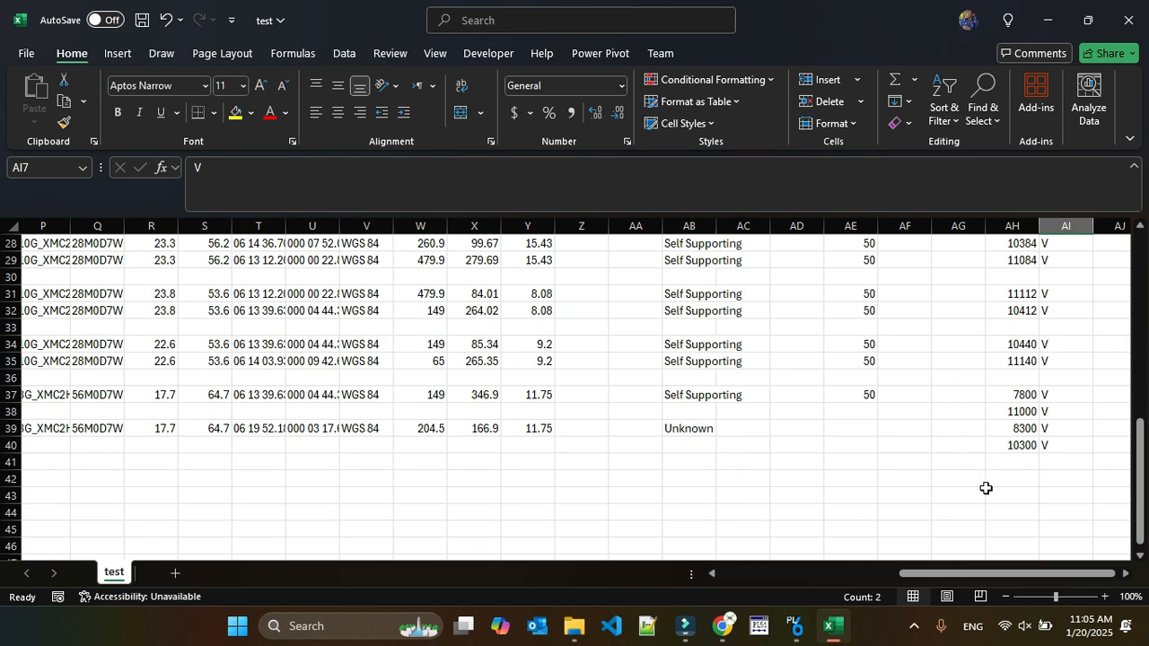
{"action": "scroll", "coordinate": [992, 488], "scroll_direction": "up", "scroll_amount": 9}
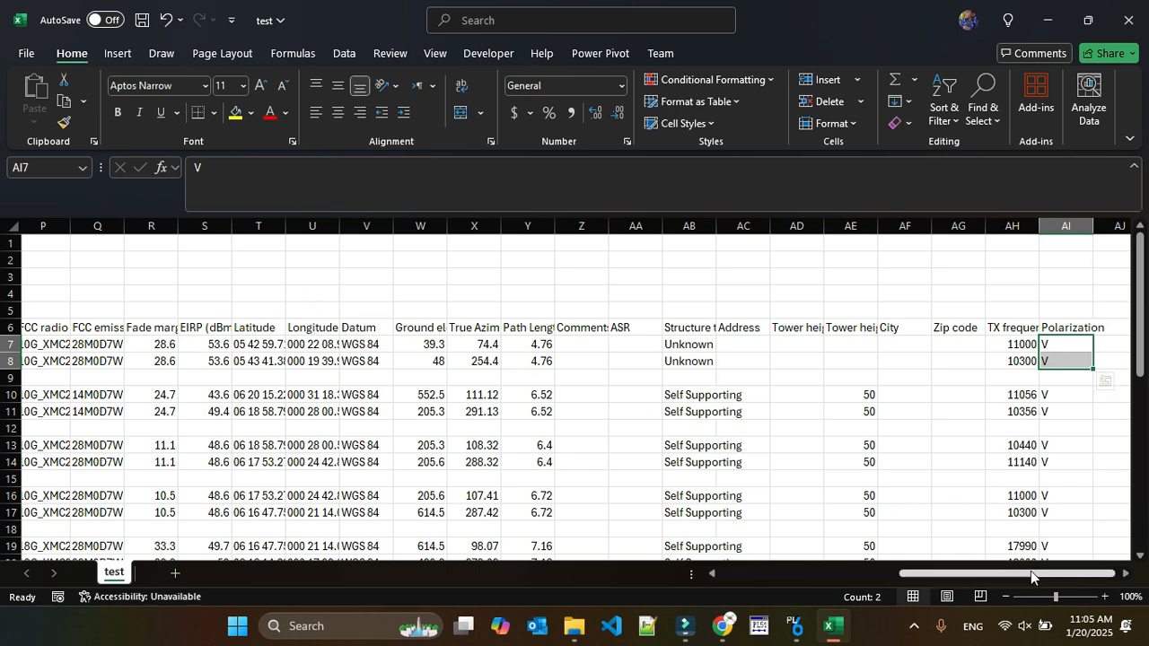
{"action": "left_click_drag", "start_coordinate": [1032, 575], "coordinate": [853, 592]}
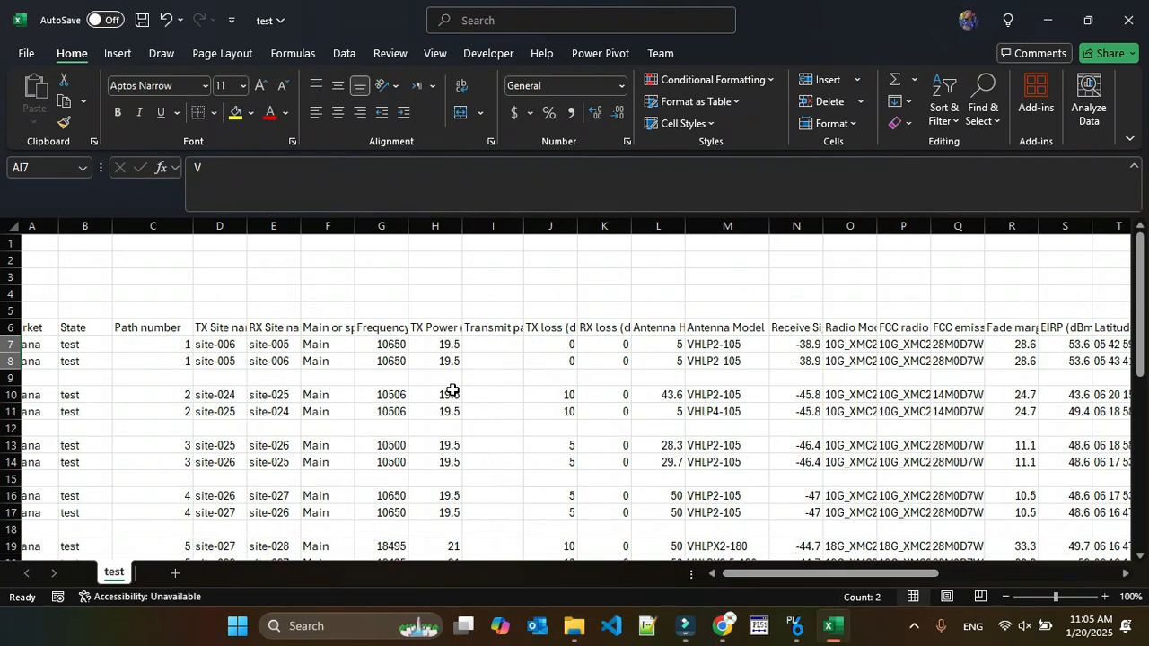